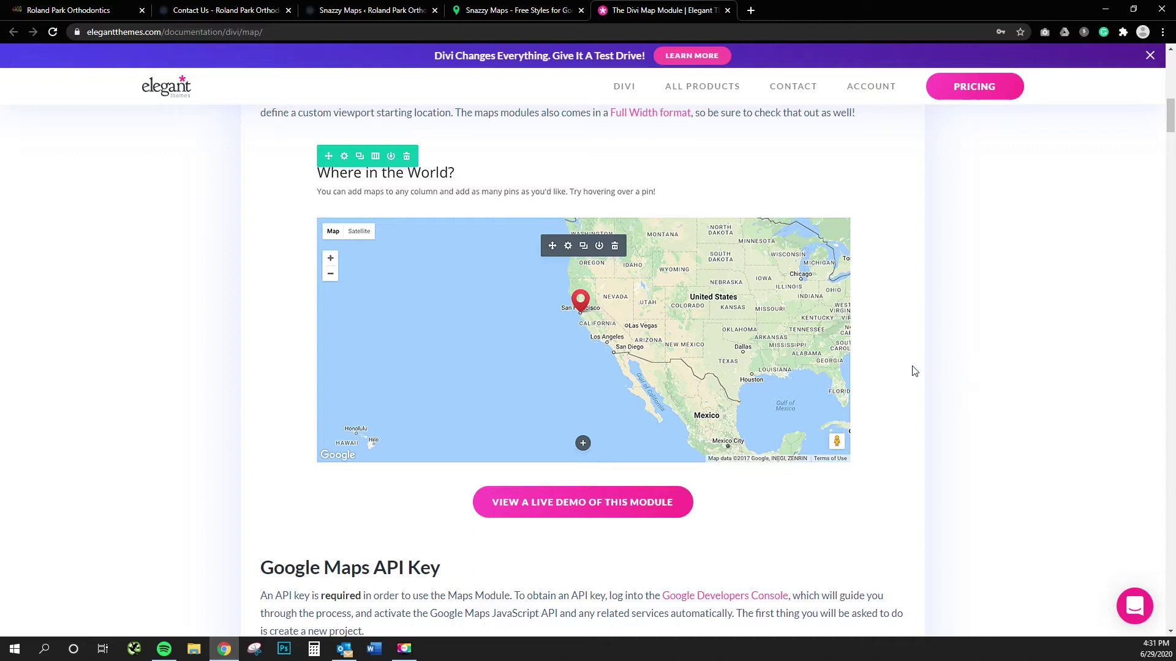
Step: Review the Contact Us page's existing grey-blue map, contact details and footer
scroll(735, 350, down, 2)
scroll(709, 320, up, 2)
click(256, 13)
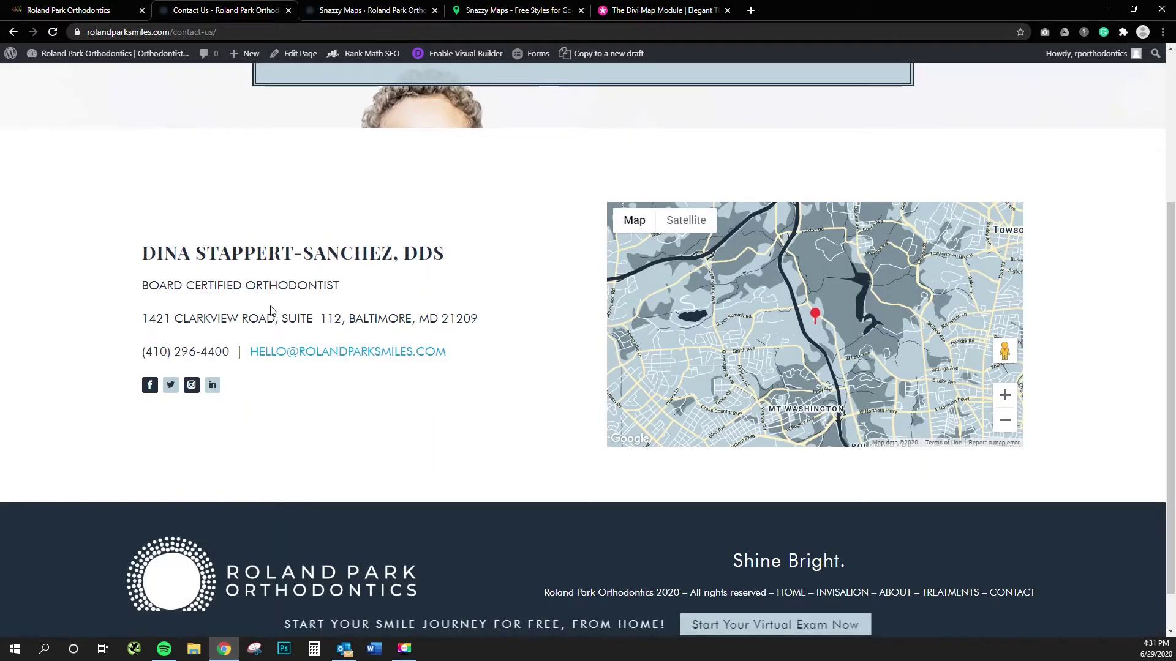
scroll(271, 288, up, 4)
scroll(294, 350, down, 2)
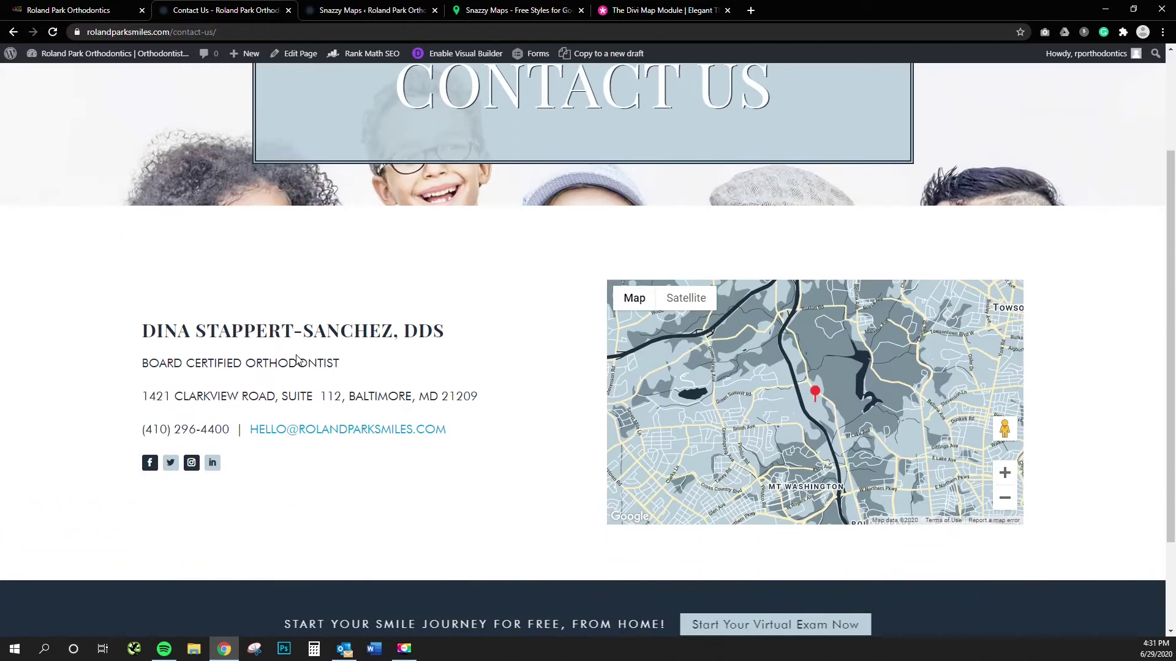
scroll(393, 369, down, 2)
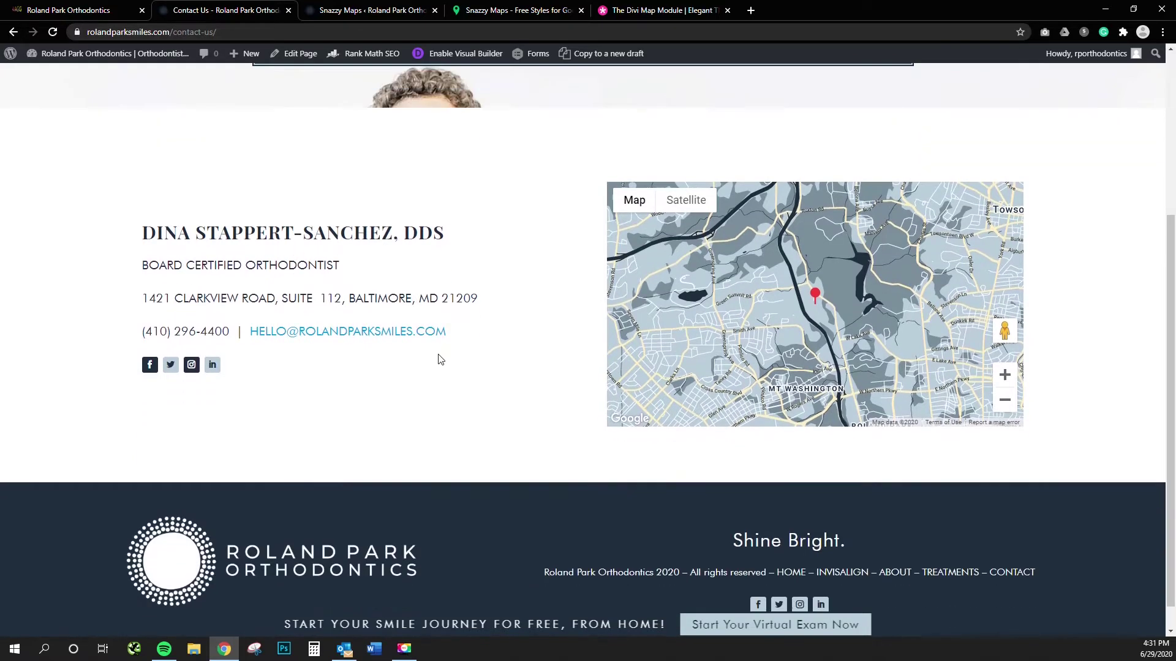
scroll(488, 414, up, 2)
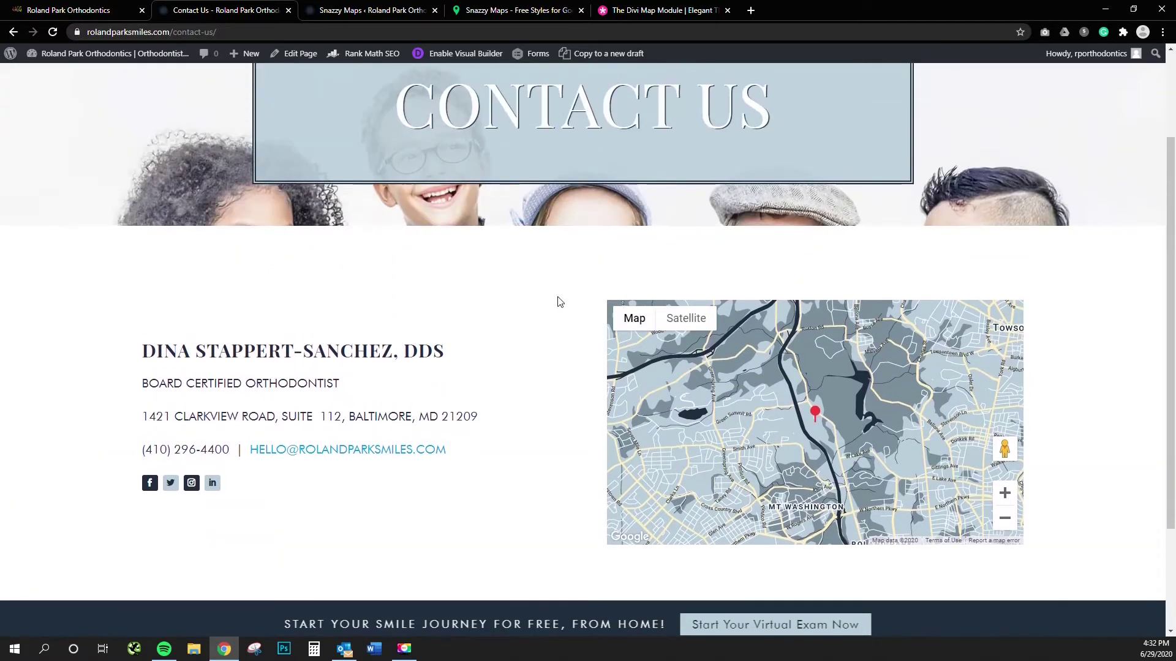
scroll(485, 545, down, 2)
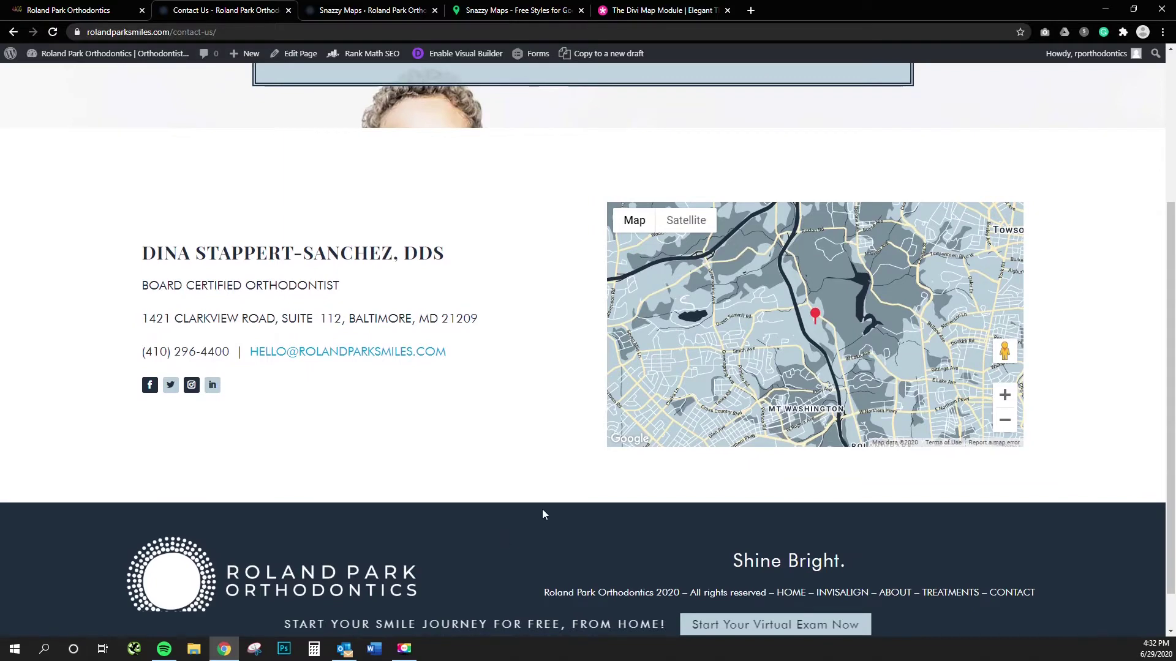
scroll(542, 509, up, 2)
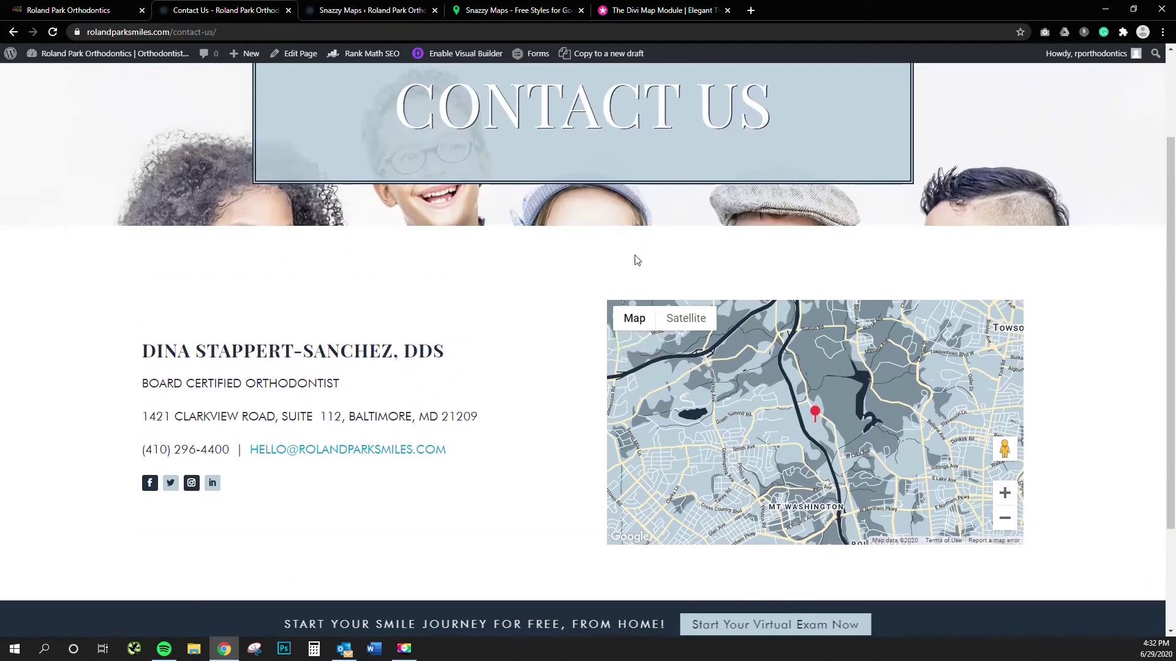
scroll(620, 325, down, 2)
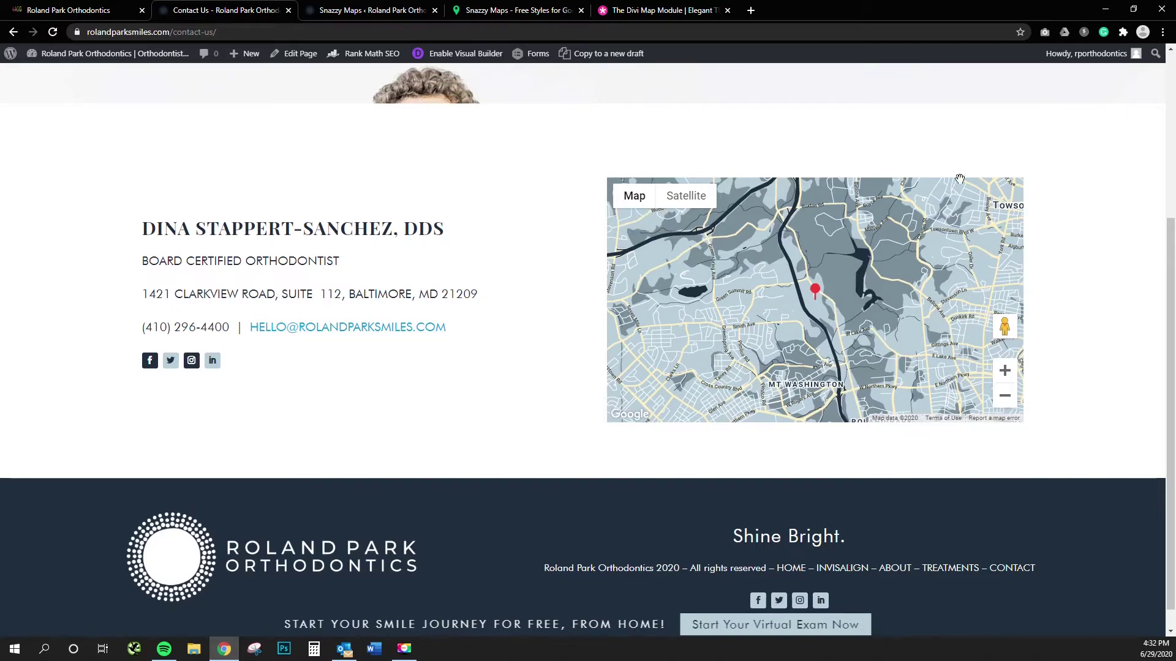
Step: Check the Divi map module documentation, then return to the Contact Us page
click(646, 13)
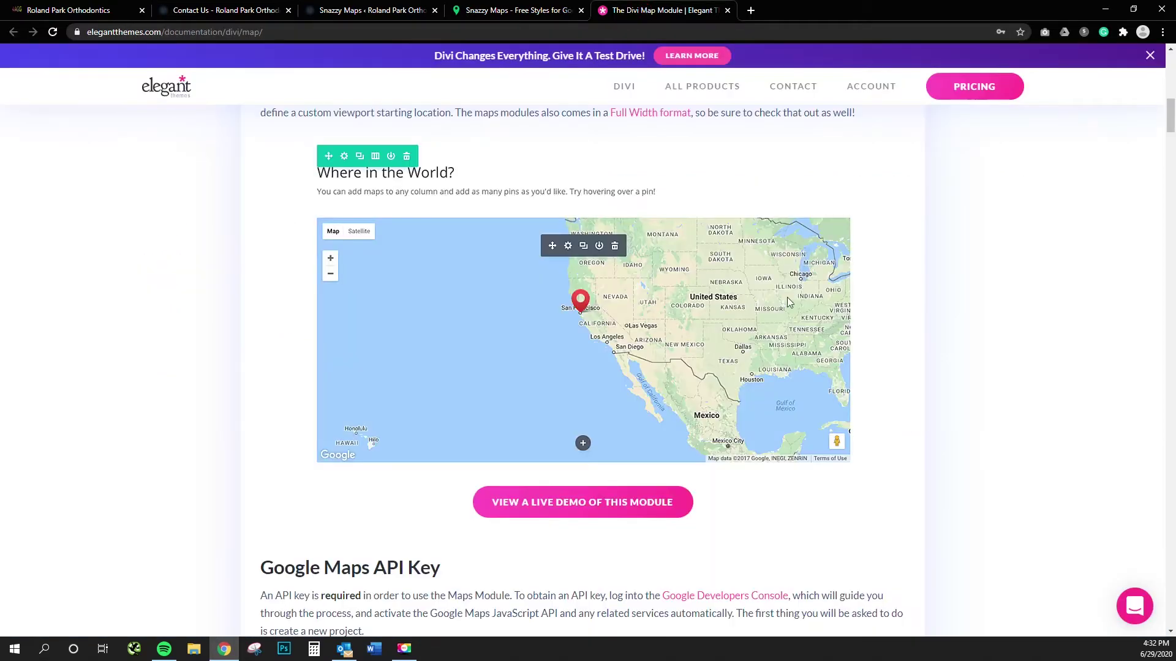
click(251, 10)
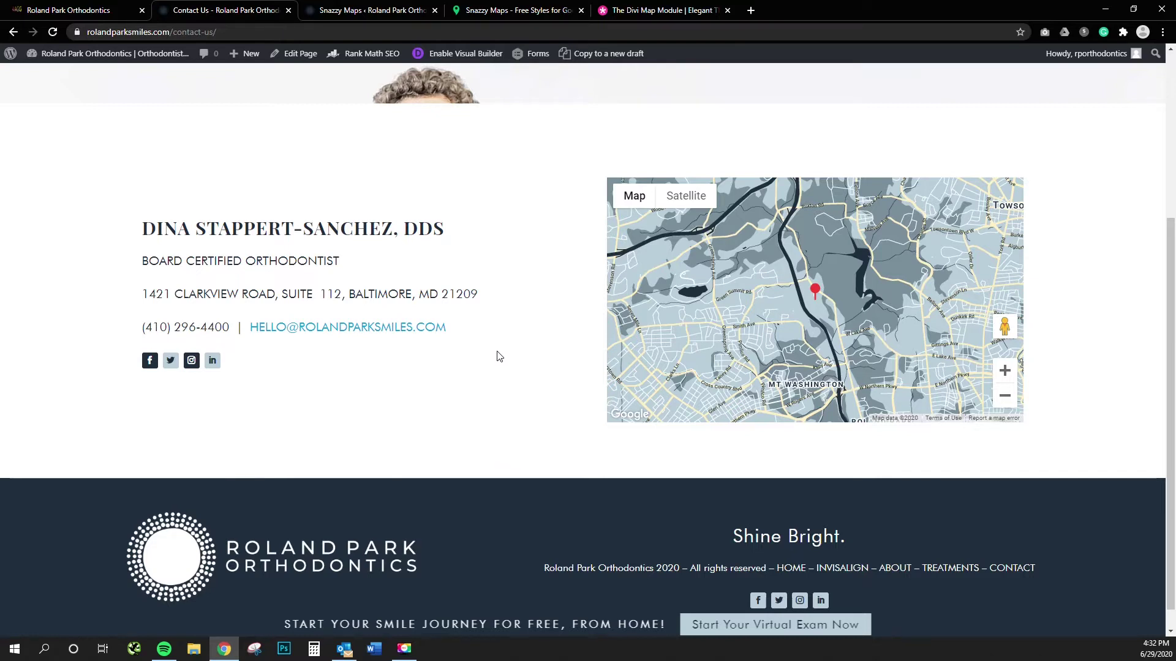
scroll(520, 352, down, 1)
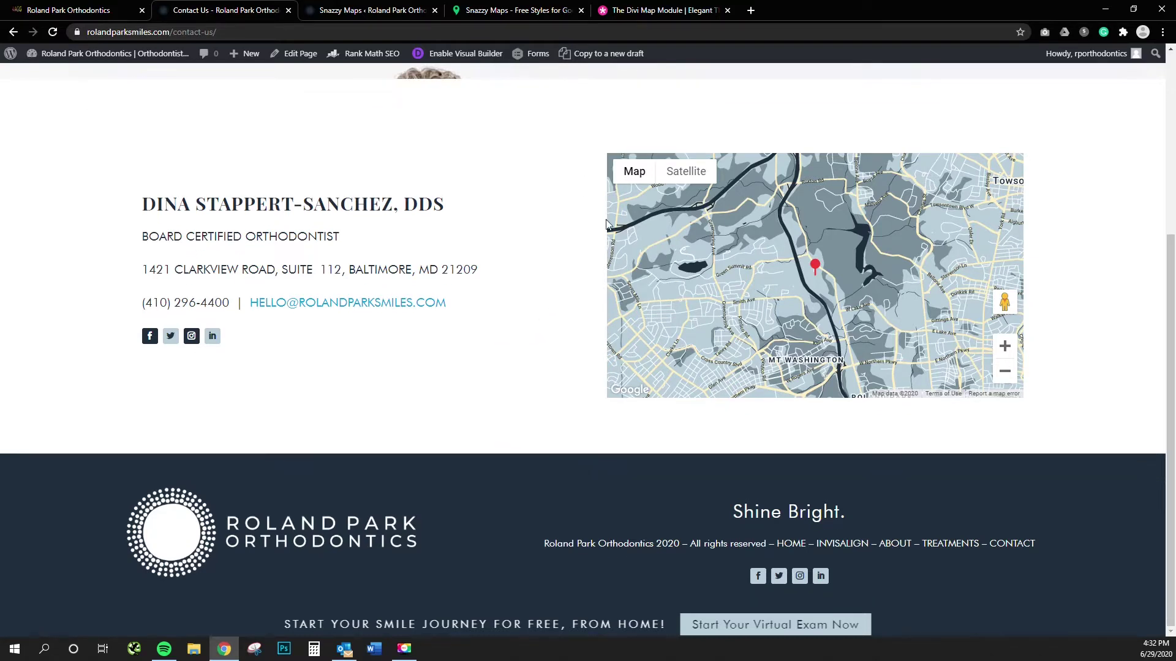
Step: Browse the Snazzy Maps Explore Styles gallery filtered to orange styles
click(365, 15)
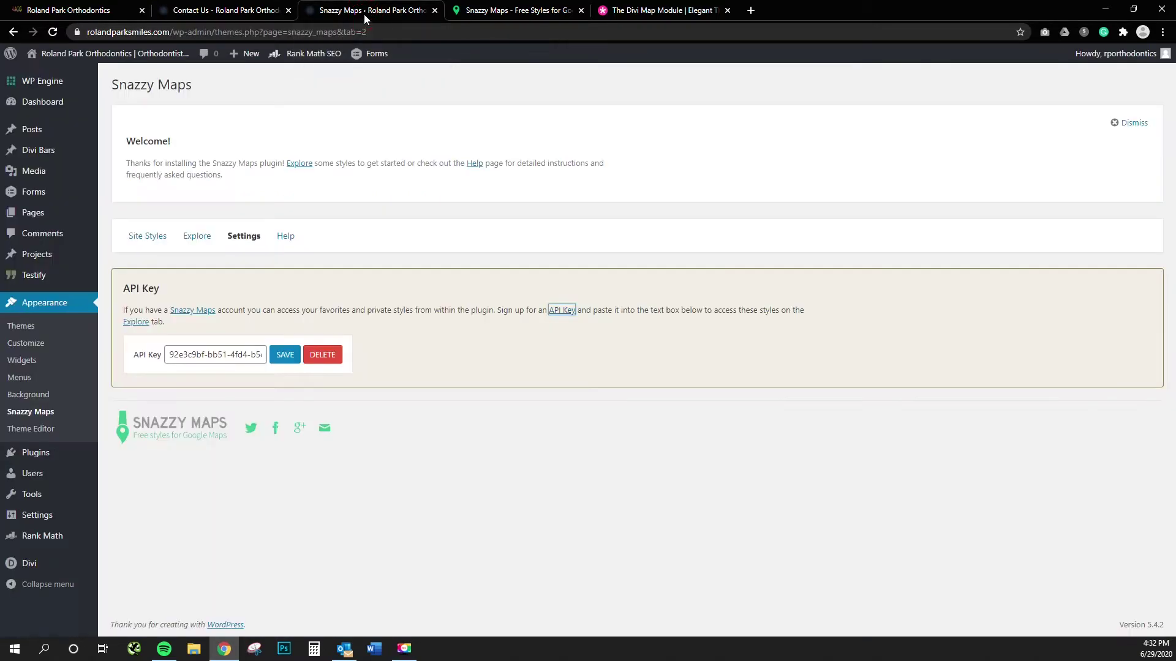
click(517, 10)
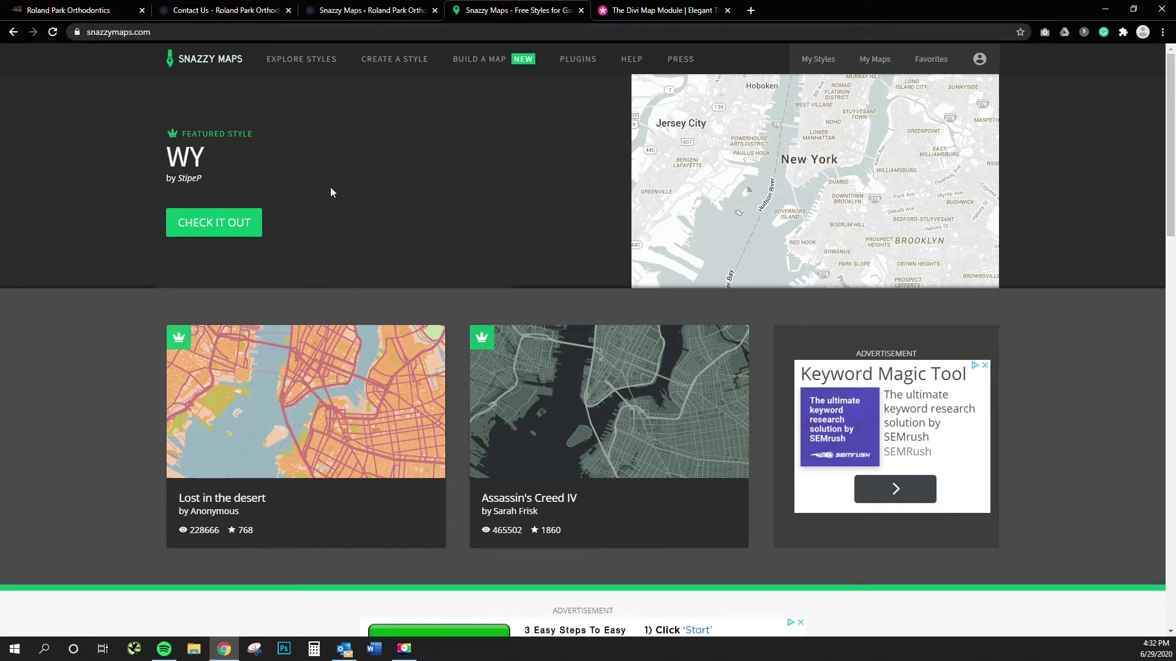
scroll(324, 97, down, 2)
click(302, 66)
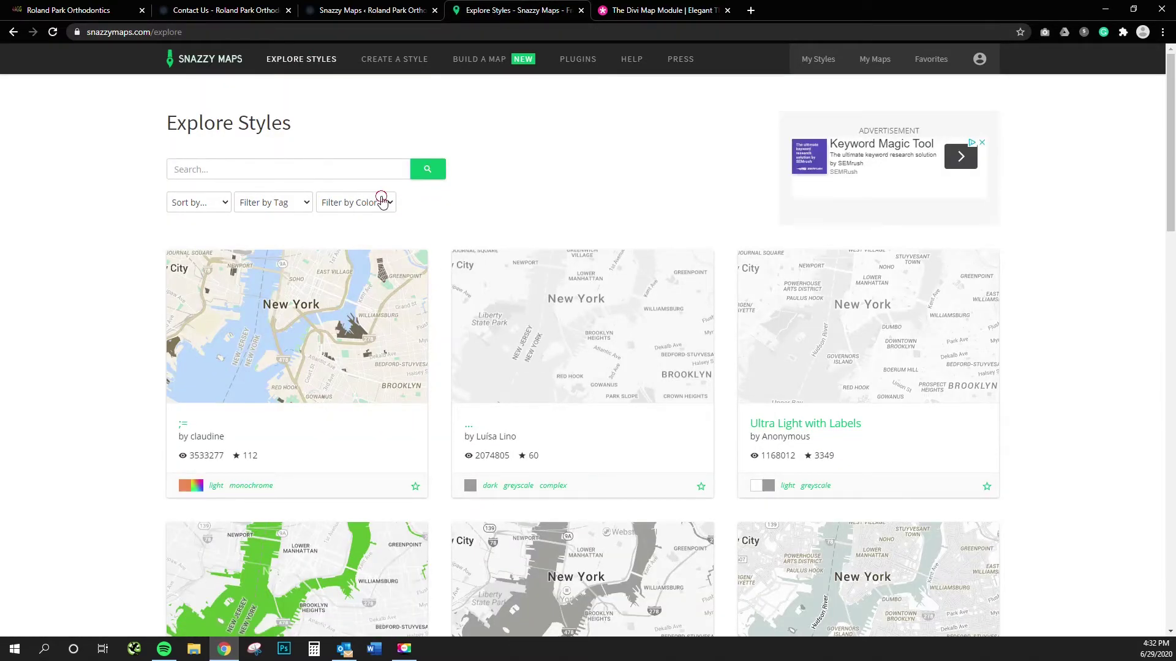
click(381, 202)
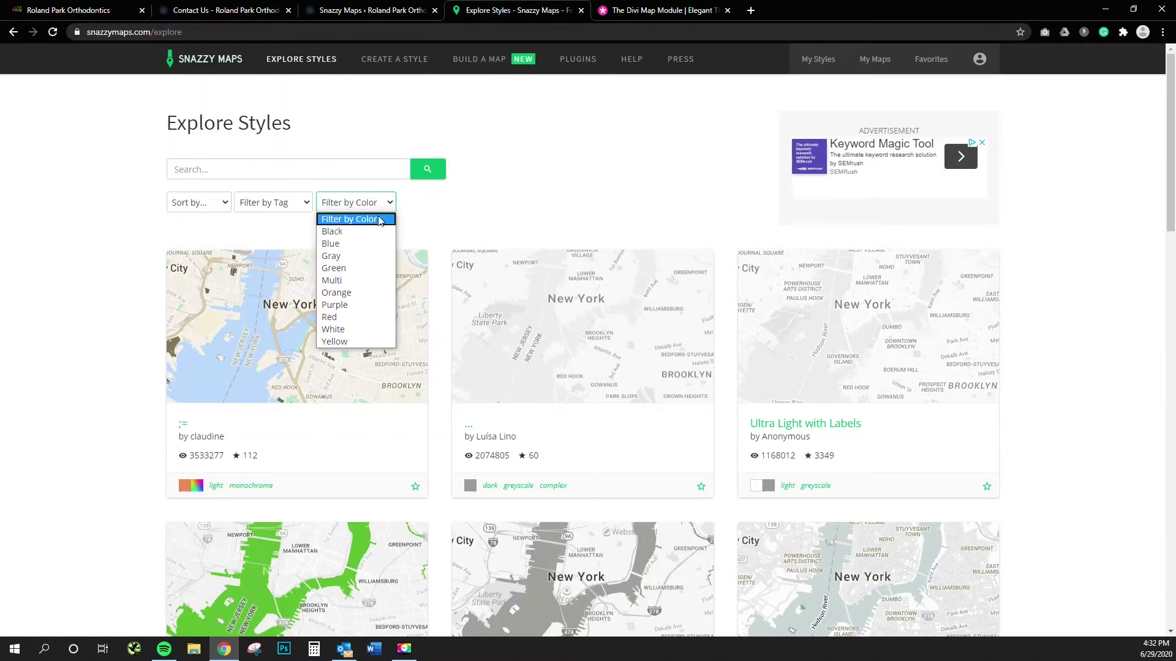
click(371, 293)
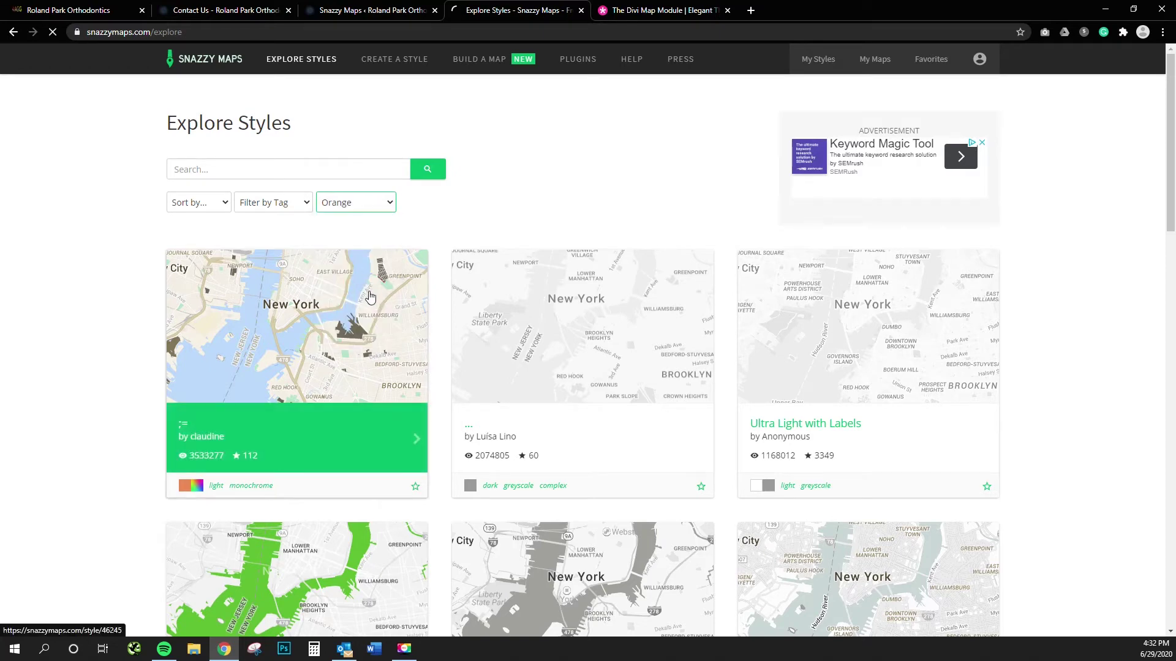
Step: Show My Styles, listing the saved RPO map style
scroll(1073, 300, down, 6)
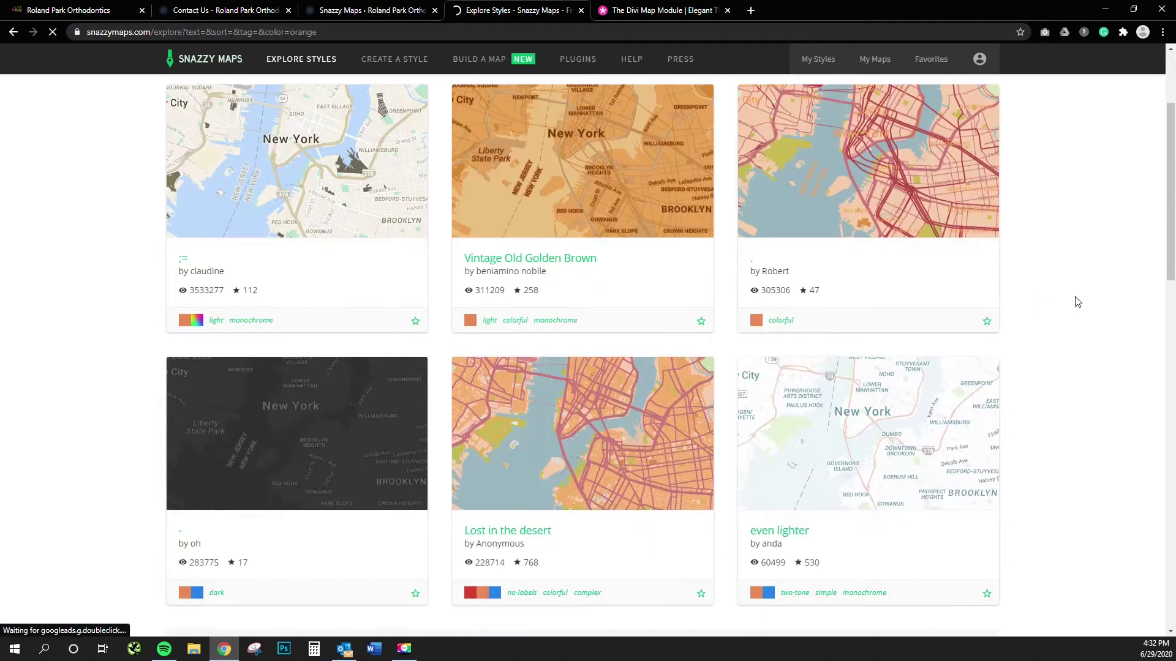
scroll(619, 337, up, 6)
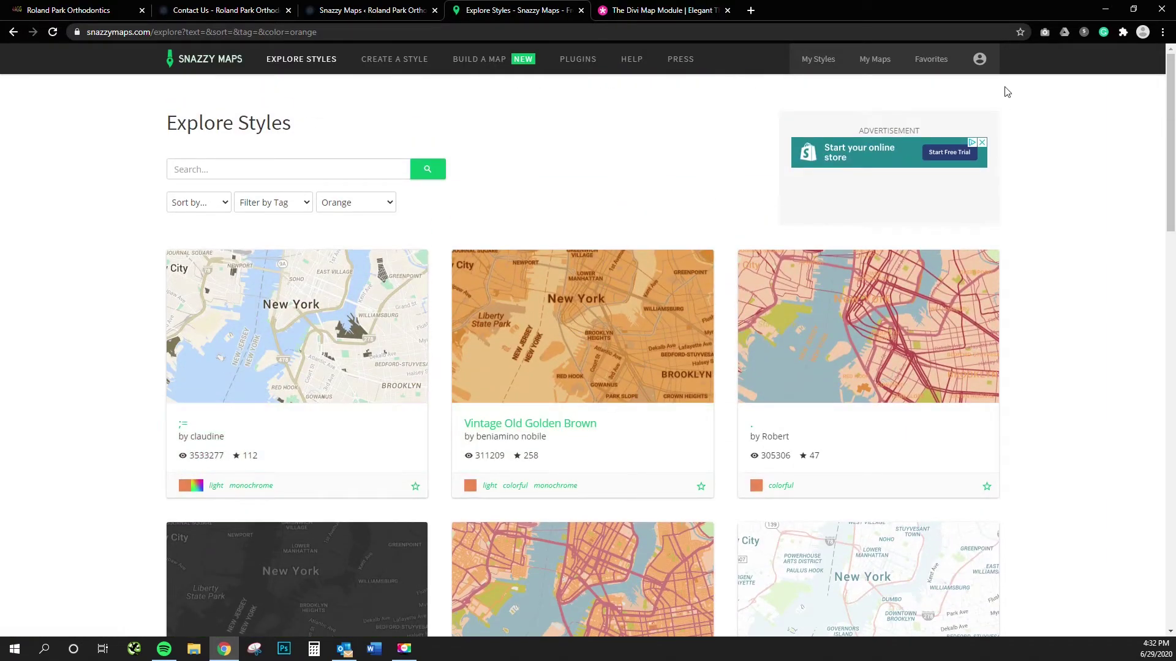
click(826, 69)
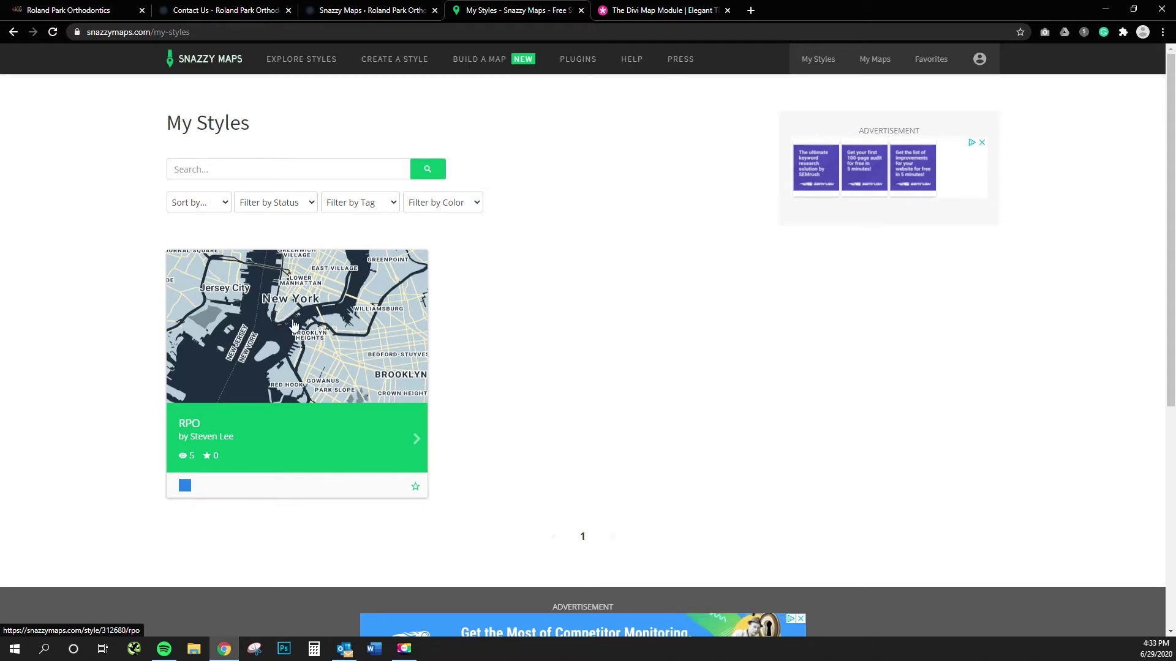
Step: Edit the RPO style and paste navy 1c2b39 into the colour's hex field
click(288, 354)
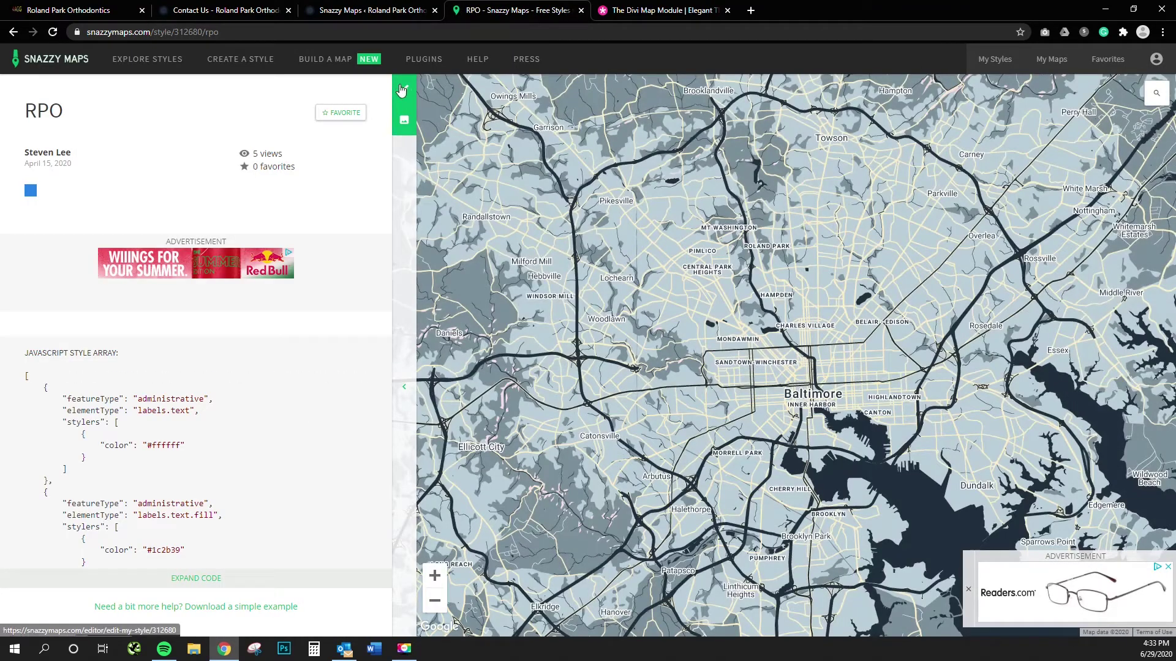
click(402, 90)
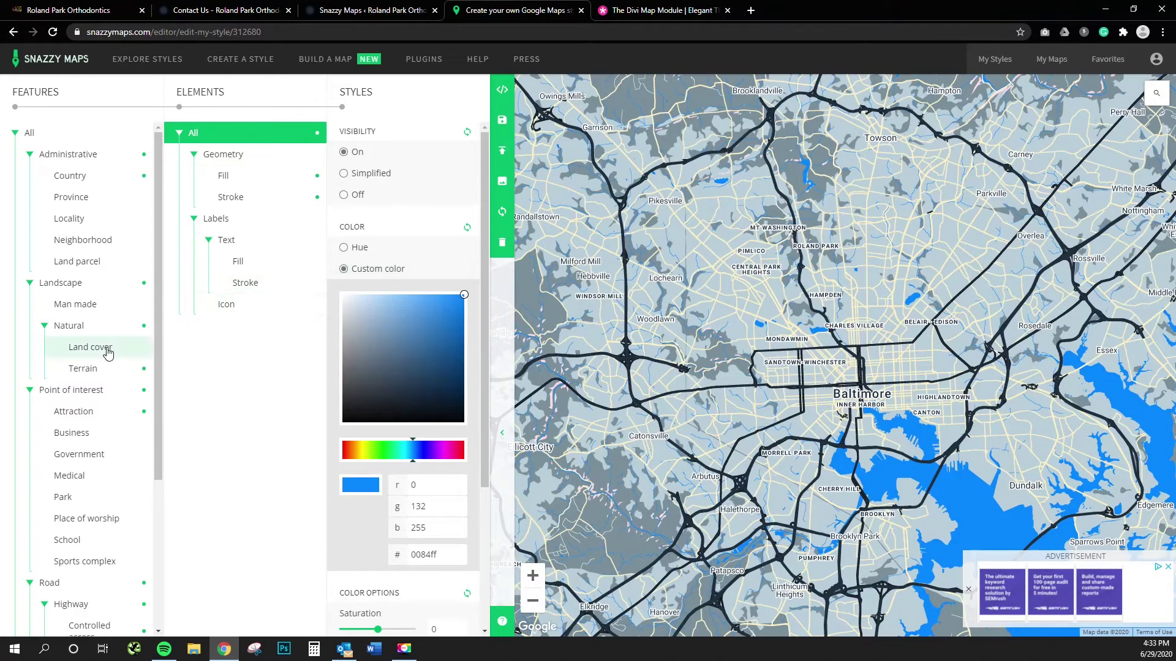
scroll(60, 623, down, 1)
double_click(446, 554)
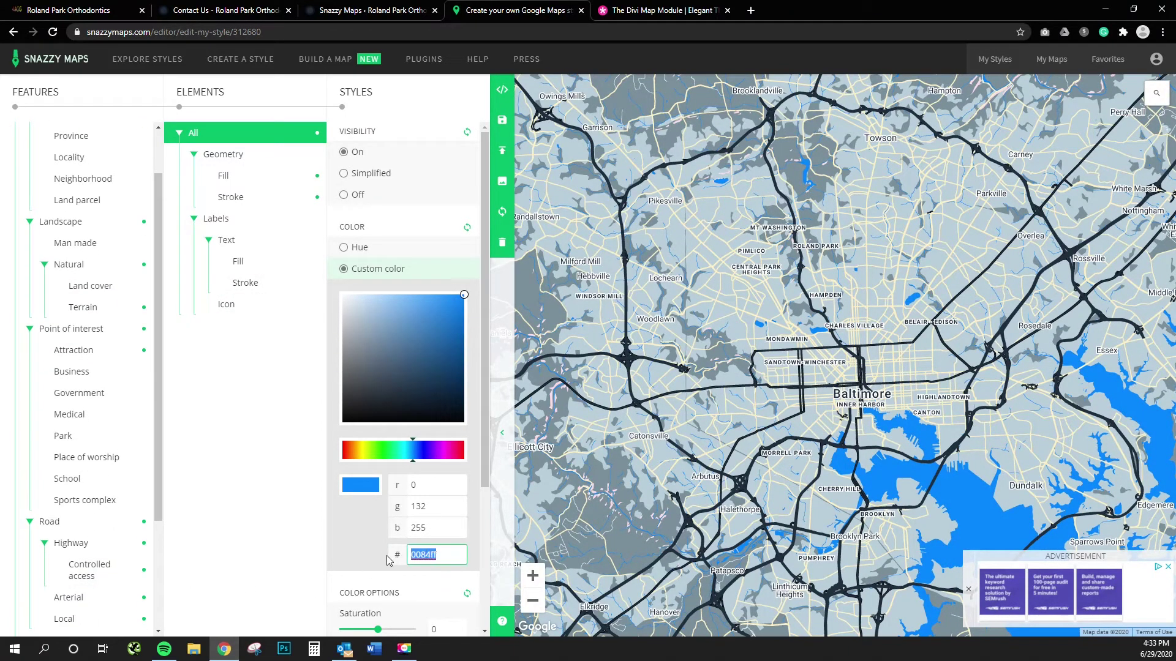
text(1c2b39)
click(437, 591)
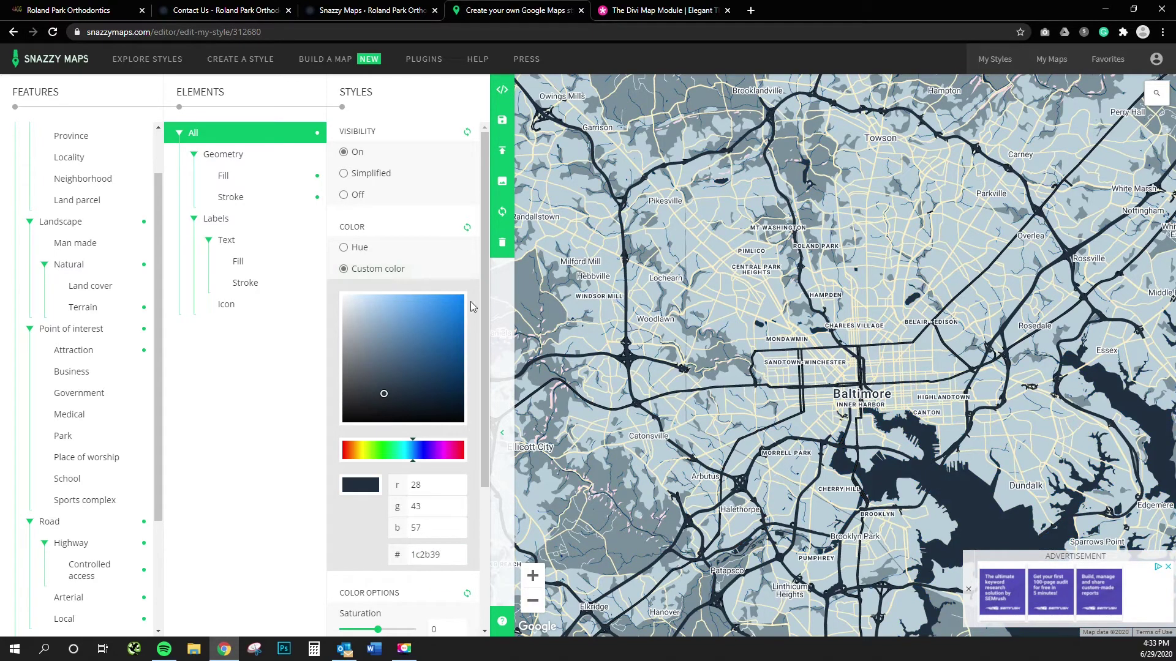
Step: Shift the hue and colour square to make the water bright red
scroll(860, 358, up, 1)
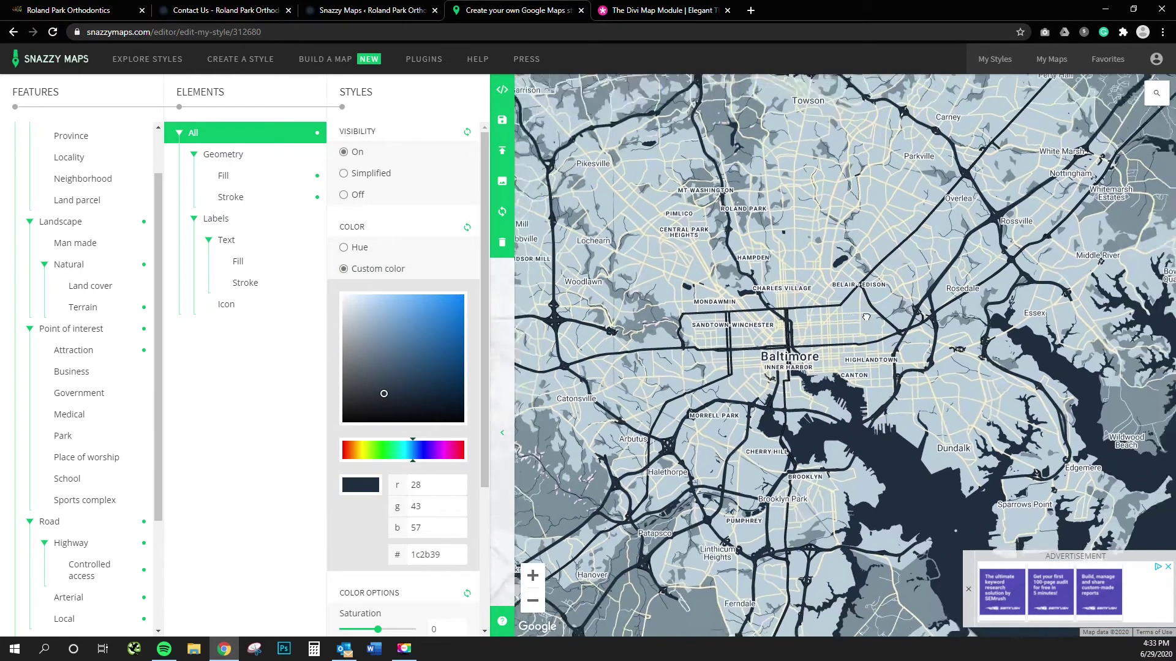
scroll(860, 357, up, 1)
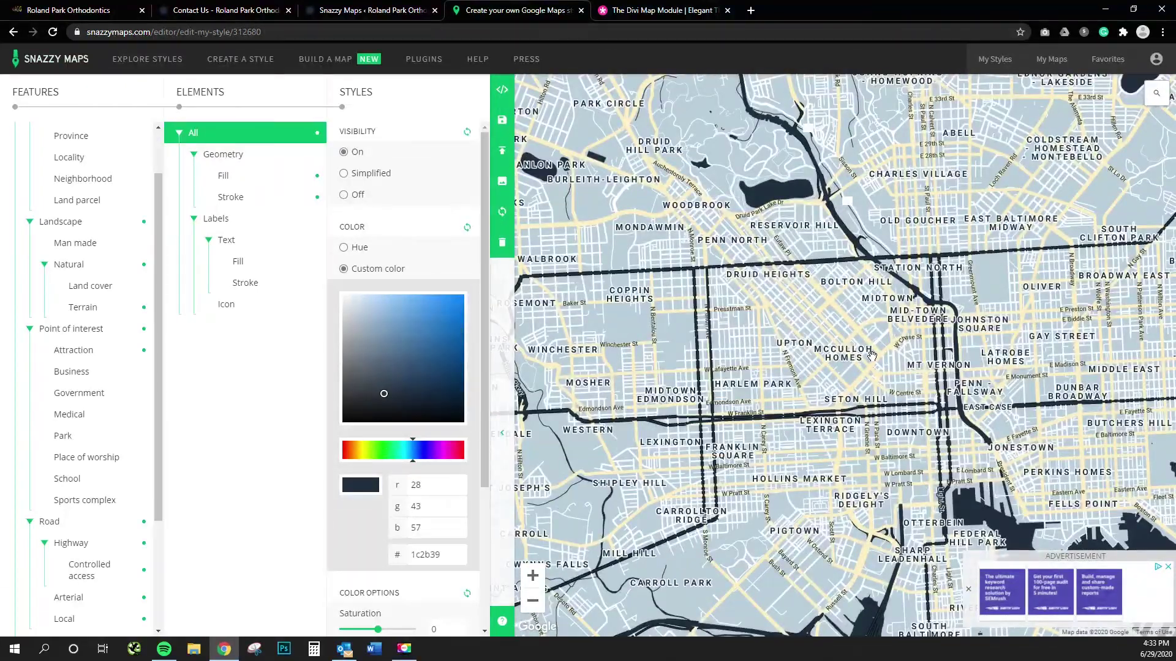
scroll(887, 364, up, 2)
scroll(887, 364, down, 4)
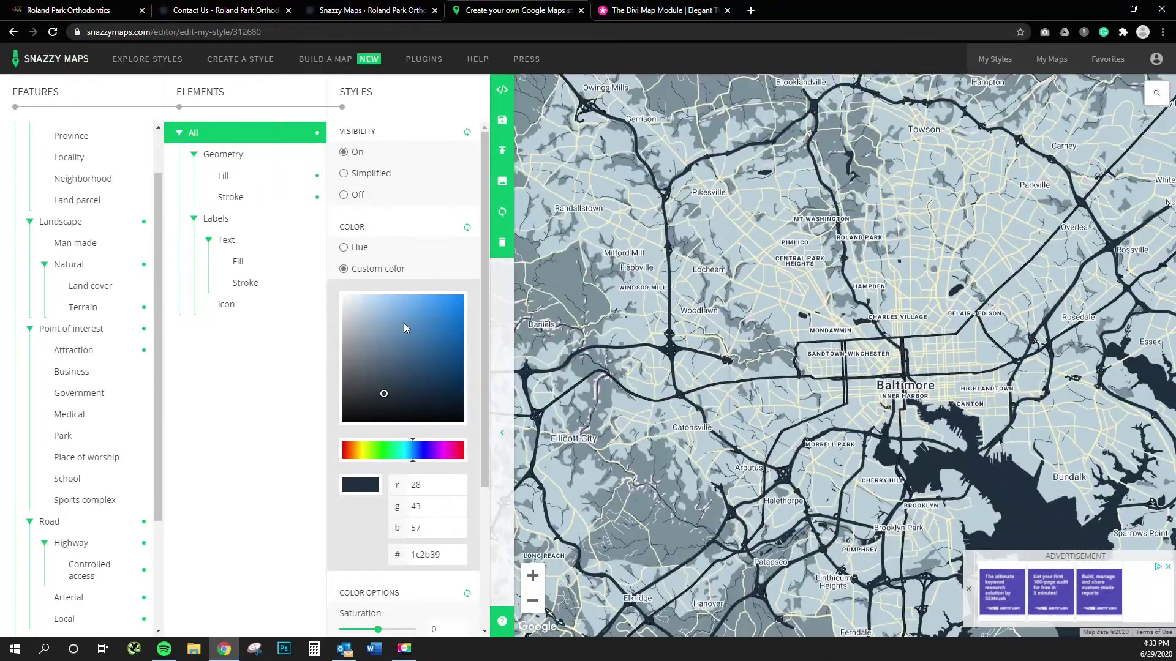
drag(436, 451, 464, 452)
mouse_move(387, 394)
mouse_down()
mouse_move(449, 289)
mouse_move(468, 281)
mouse_up()
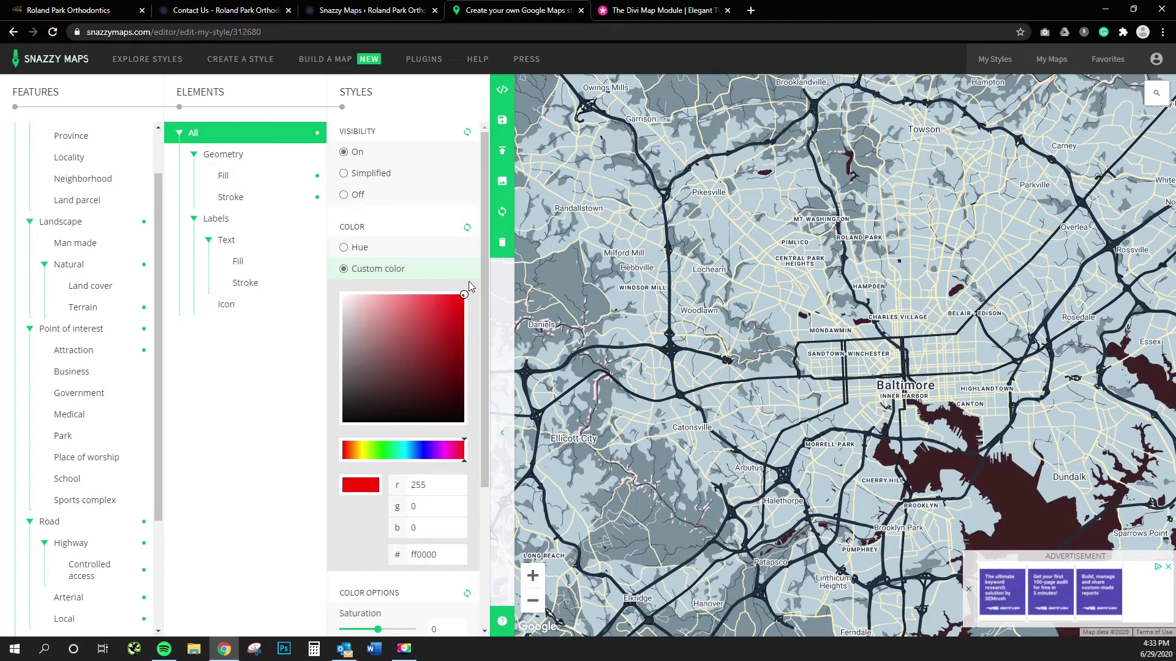
drag(933, 257, 848, 240)
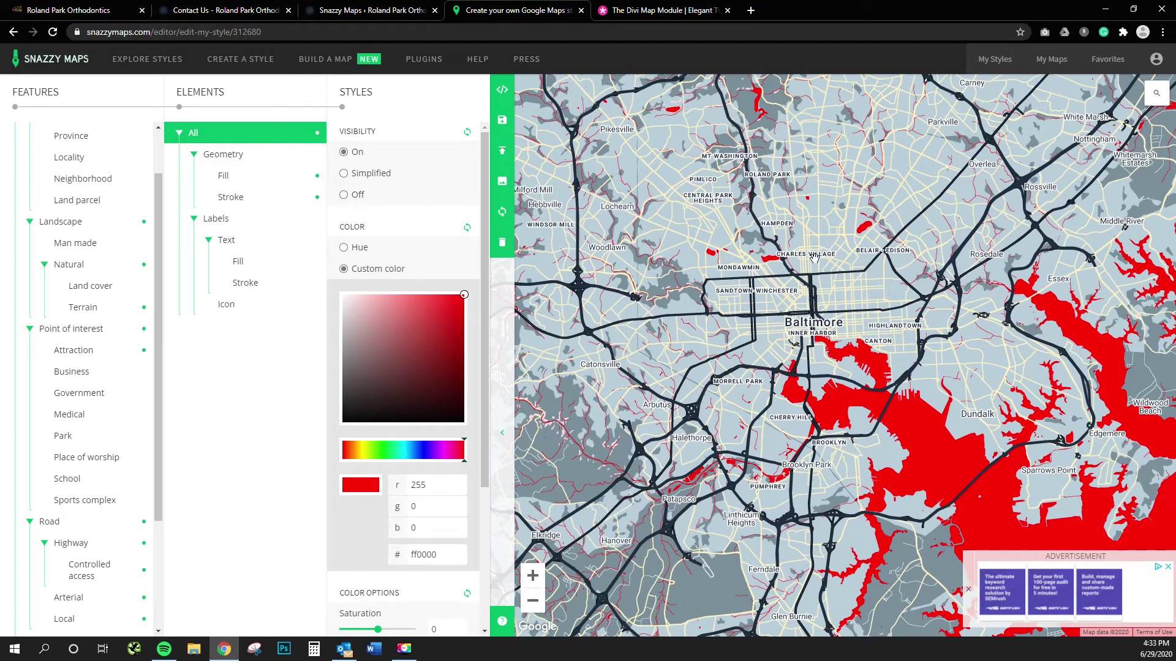
Step: View the RPO style's JavaScript code, then go to WordPress Snazzy Maps settings
click(500, 91)
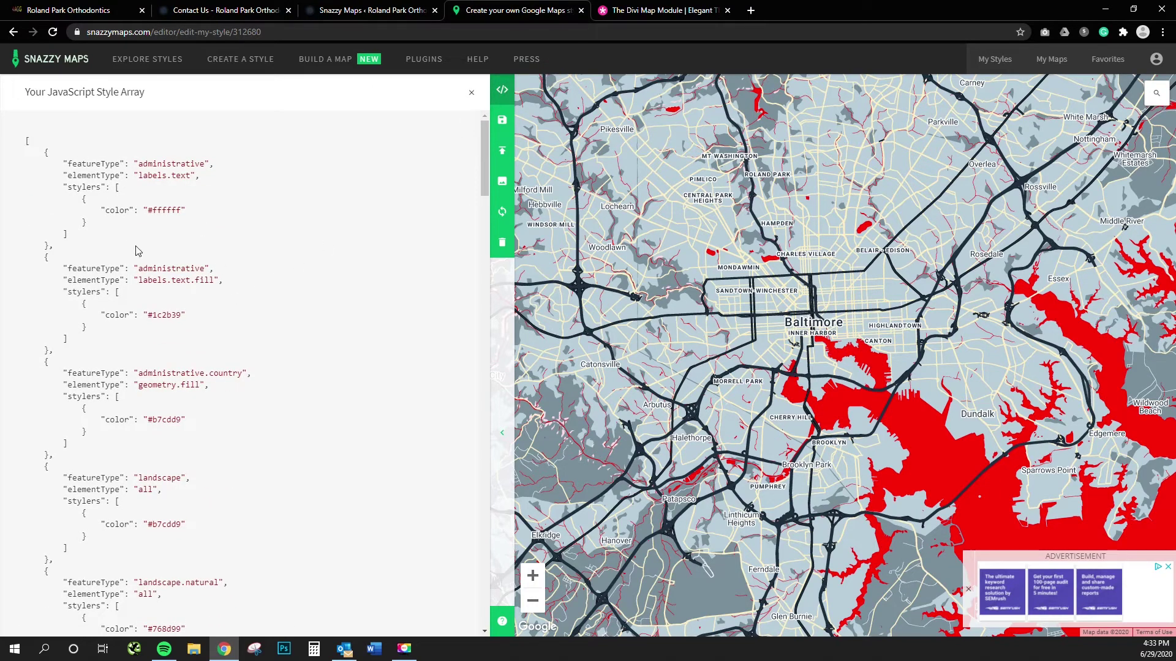
scroll(137, 251, down, 3)
scroll(220, 309, up, 3)
click(362, 10)
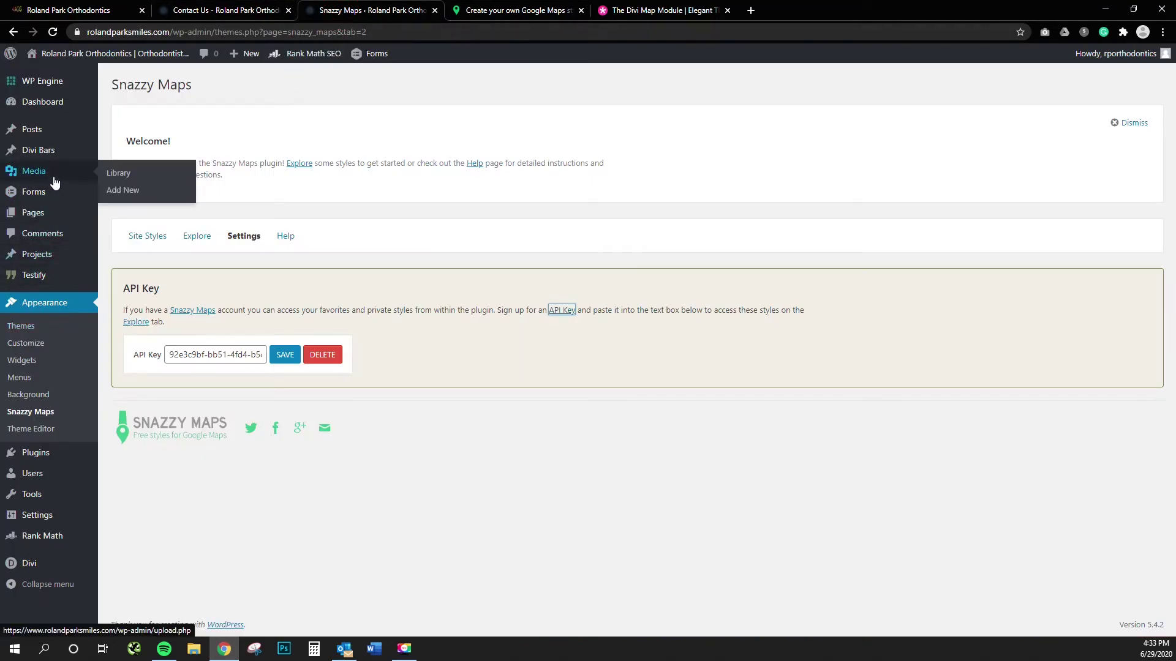
Step: Reload the Snazzy Maps plugin page so RPO shows as the active site style
click(20, 418)
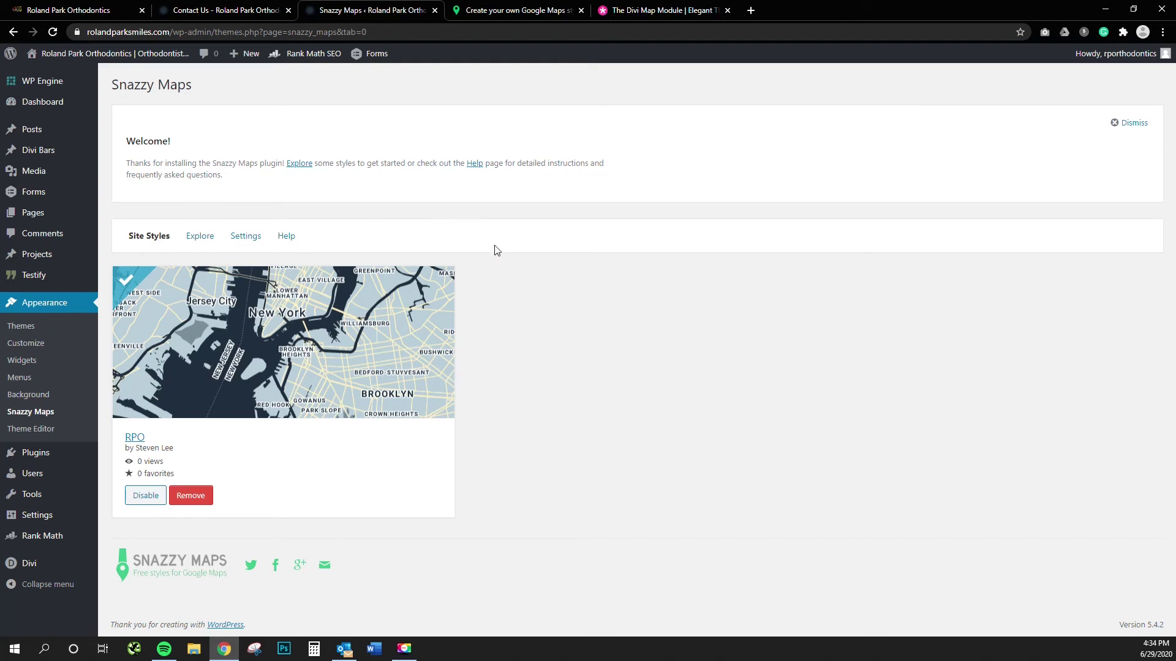
Step: Scroll to the Contact Us map and pan around the office marker to check the navy RPO styling
click(235, 8)
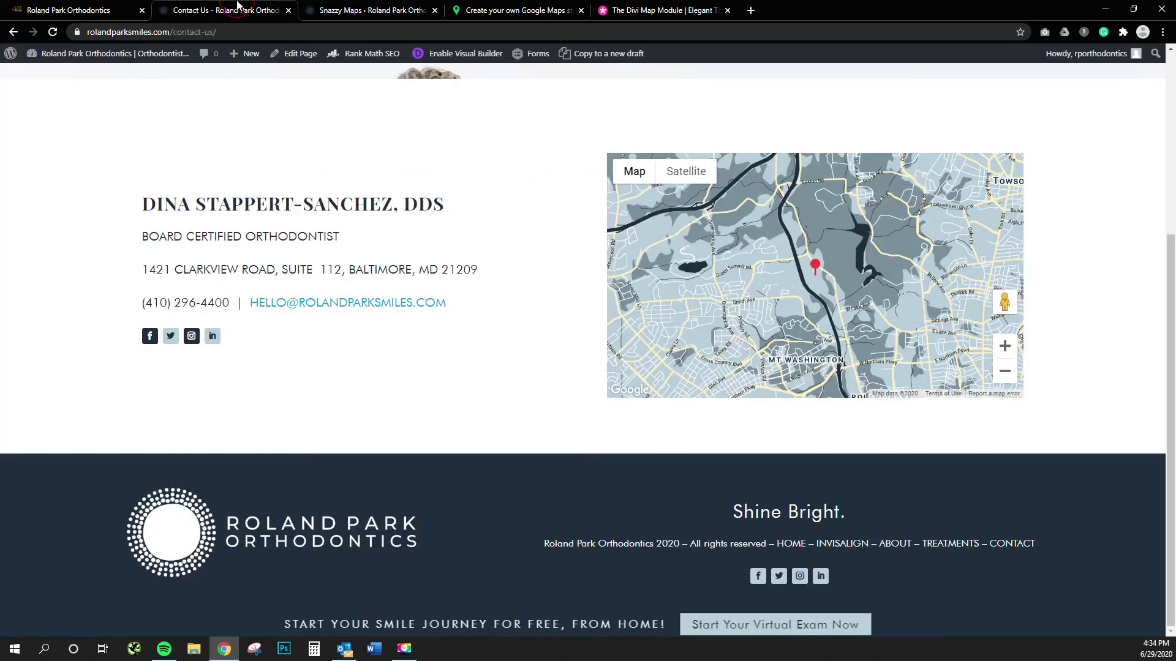
scroll(481, 343, up, 5)
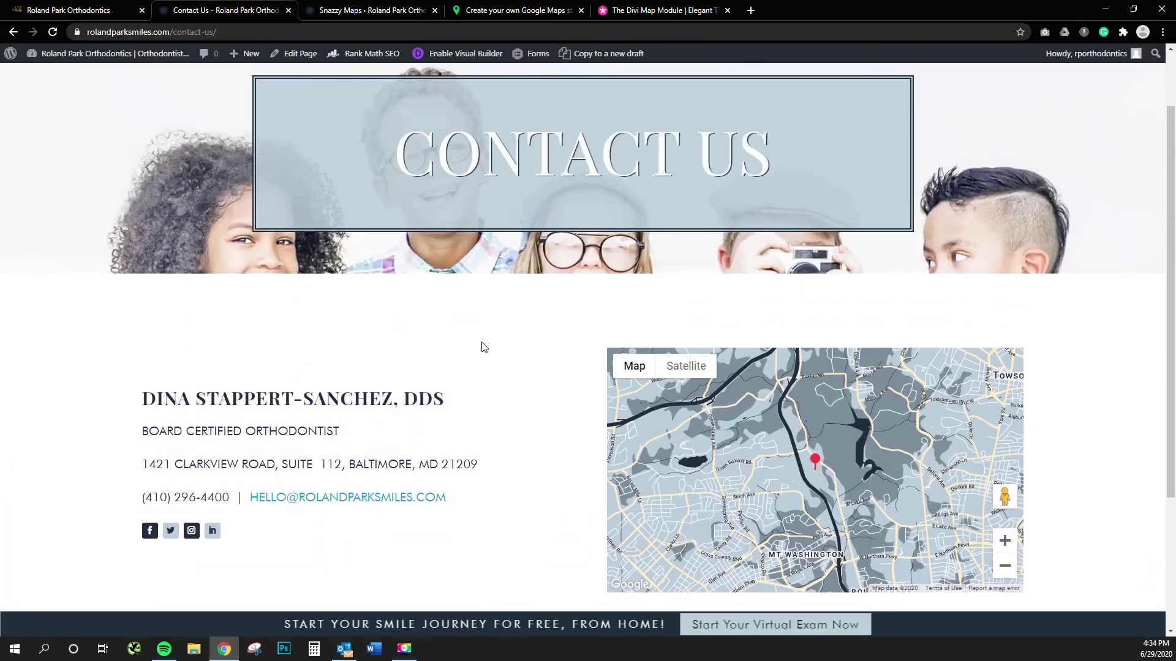
scroll(482, 346, down, 4)
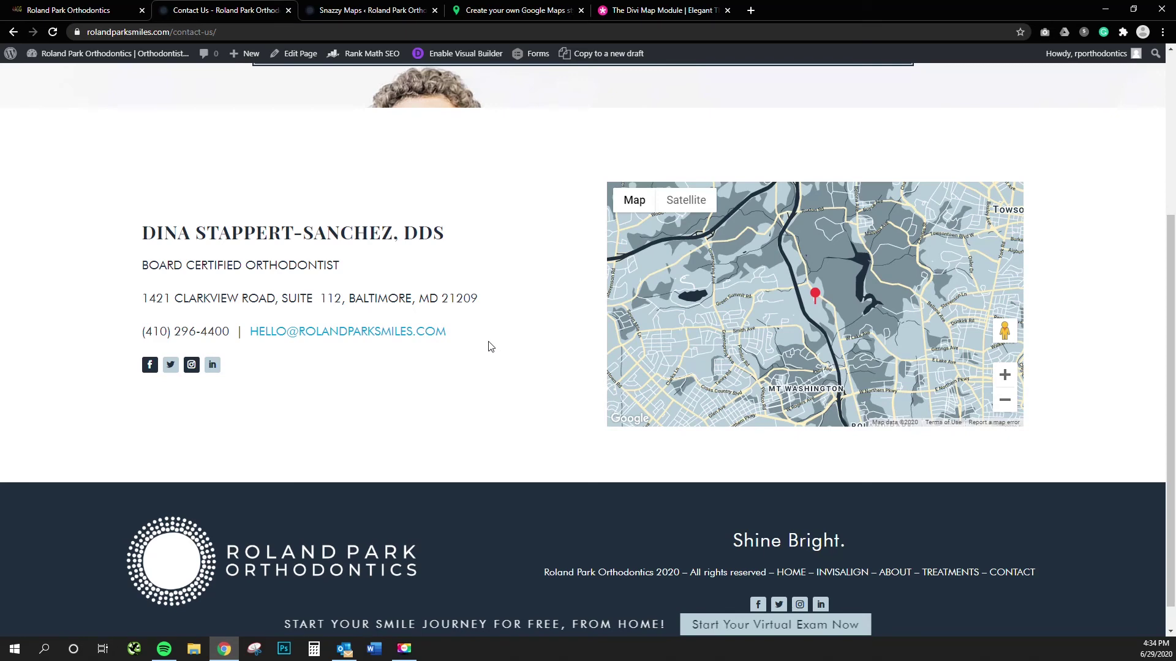
scroll(776, 283, down, 1)
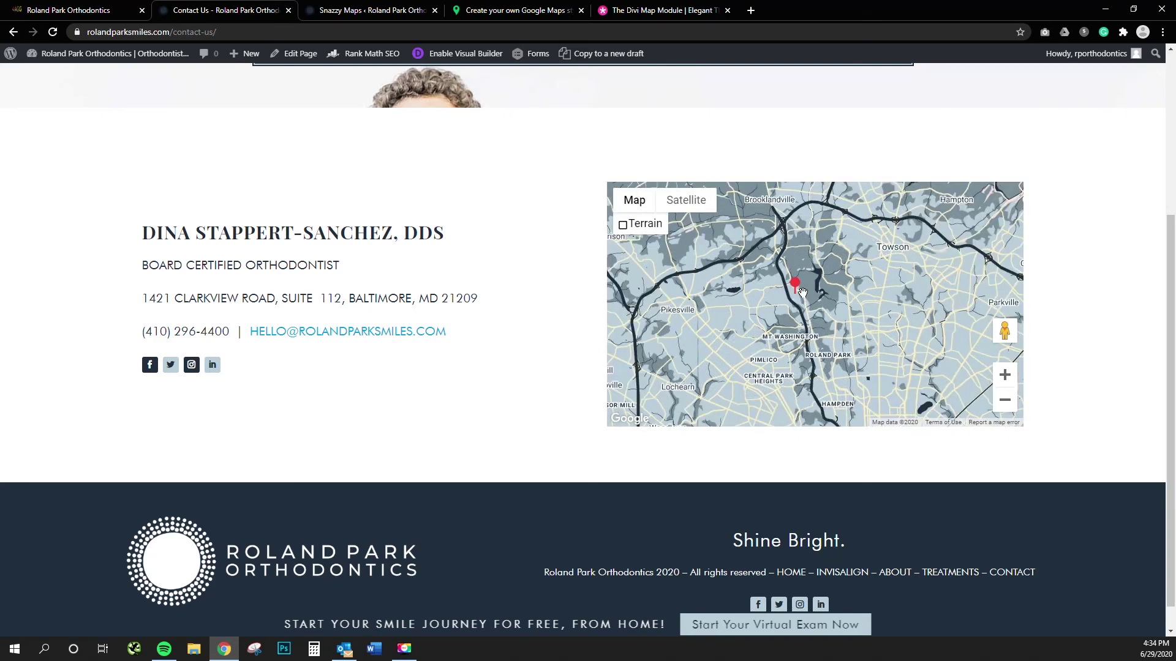
scroll(864, 346, down, 1)
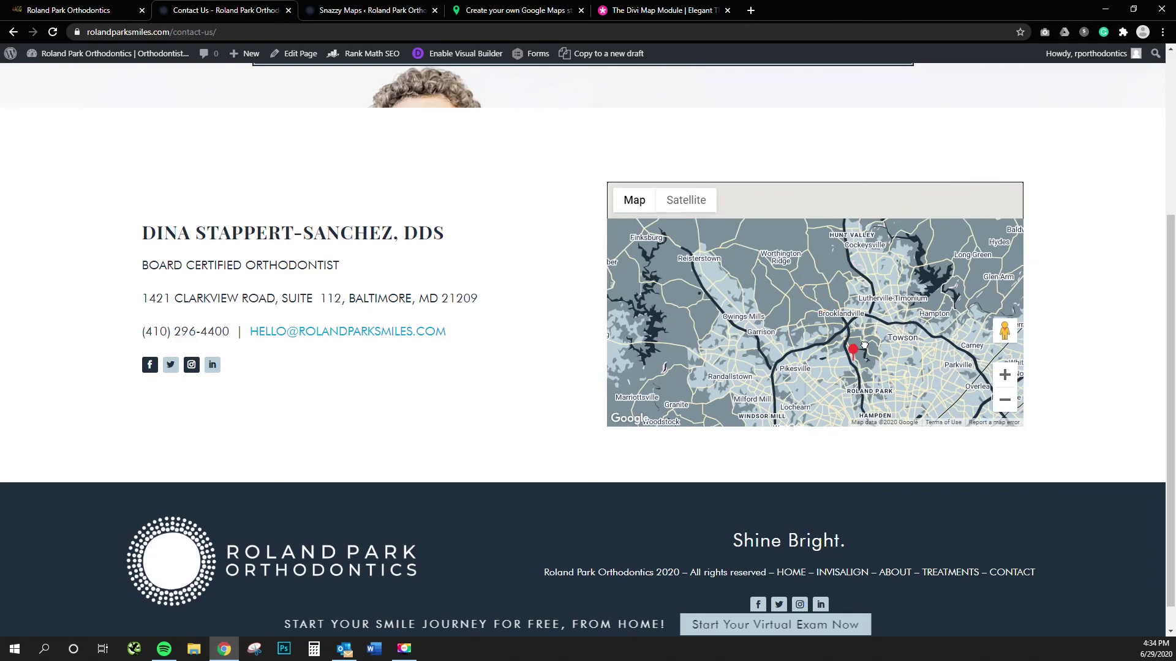
scroll(864, 346, down, 1)
drag(865, 346, 840, 280)
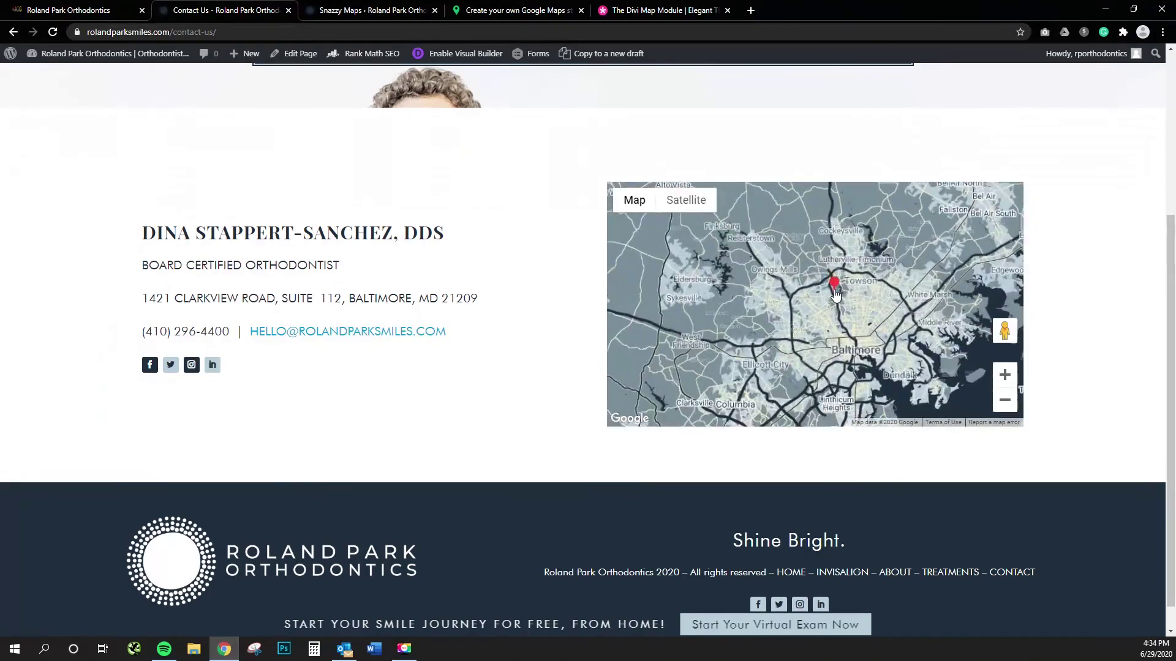
scroll(836, 294, up, 4)
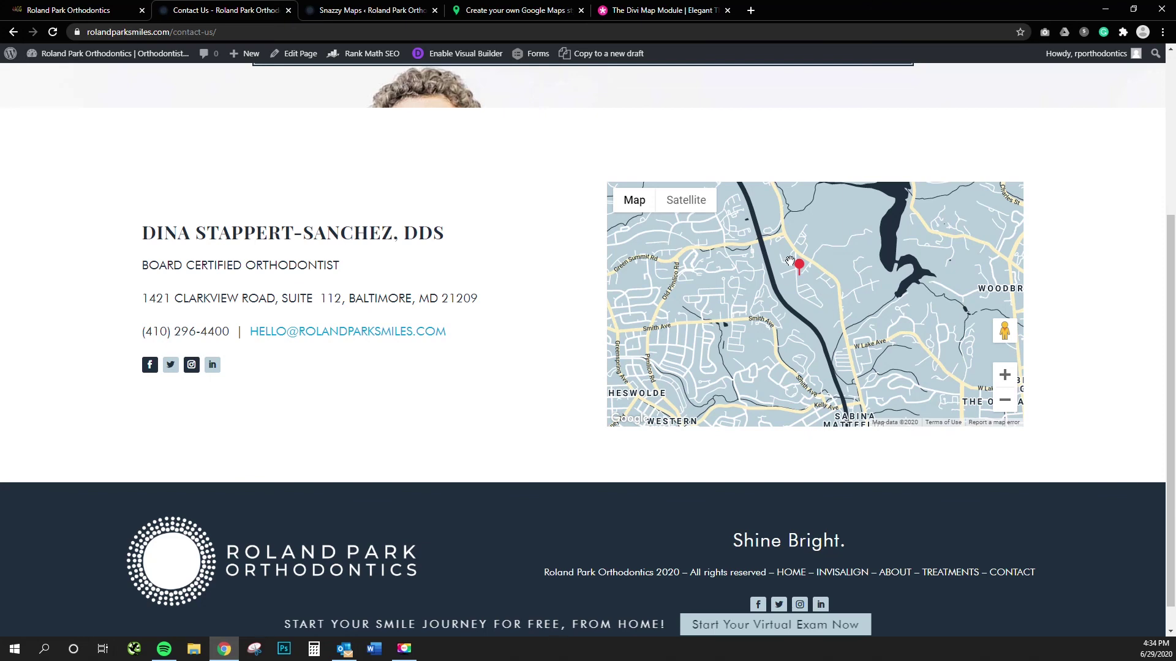
drag(821, 268, 823, 290)
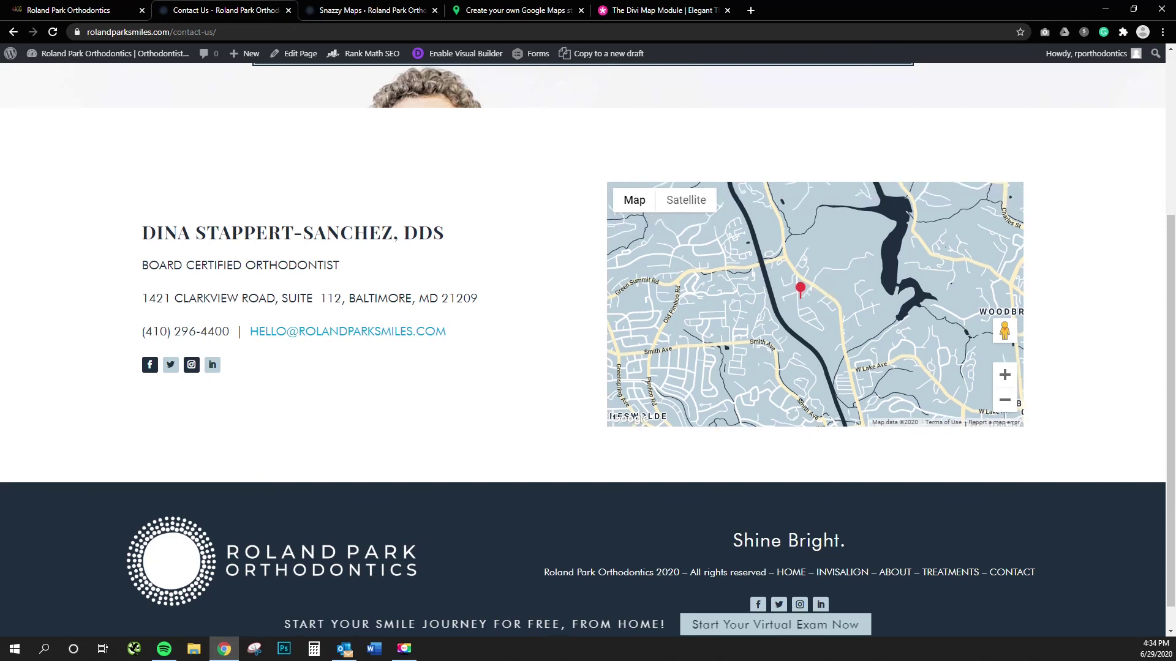